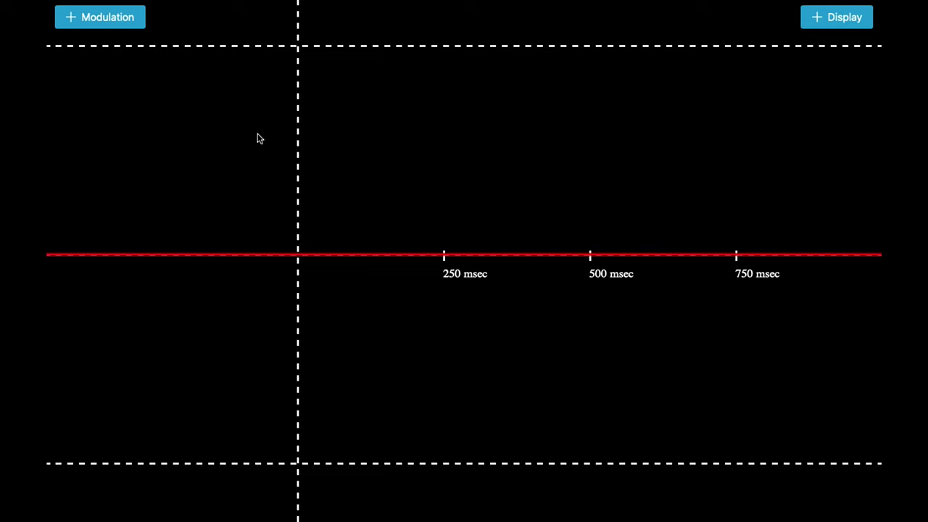
Make Sources 1 and 2 free-phase sine LFOs and speed up Source 1 slightly.
left_click(131, 20)
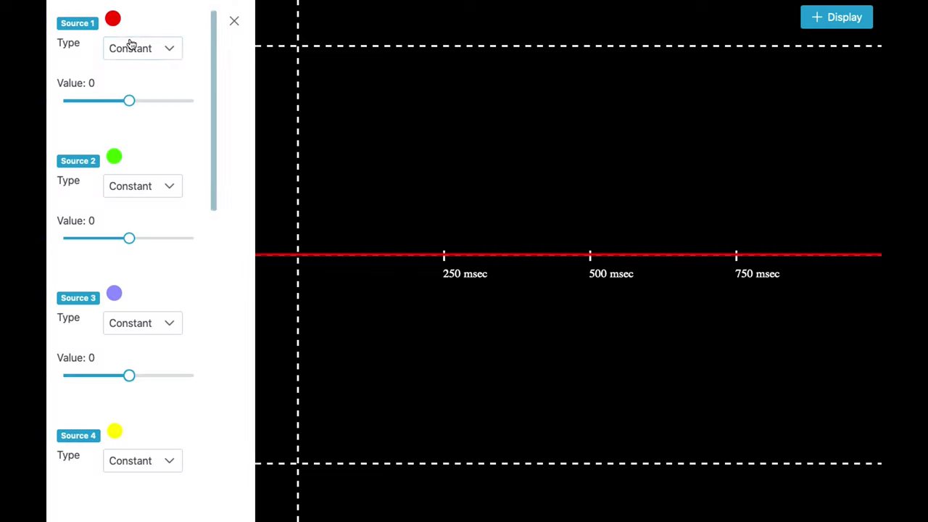
left_click(131, 46)
left_click(129, 82)
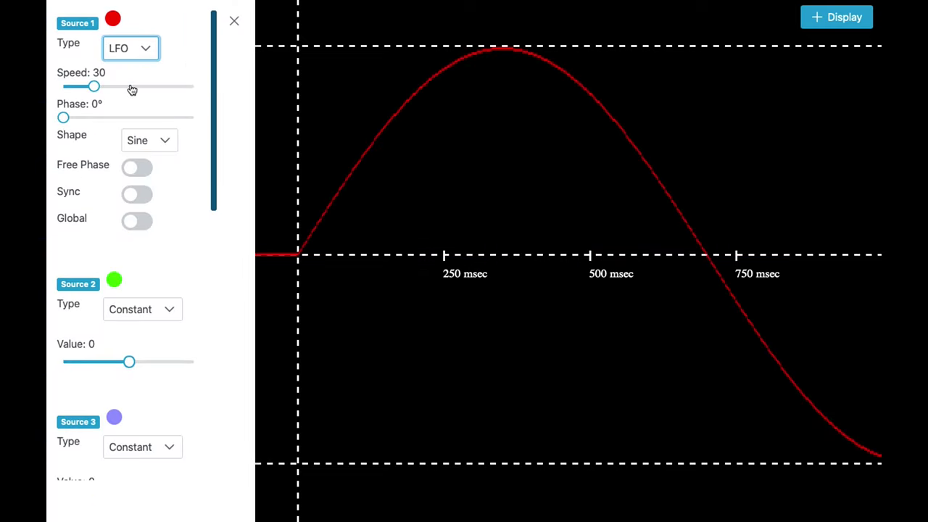
left_click(131, 310)
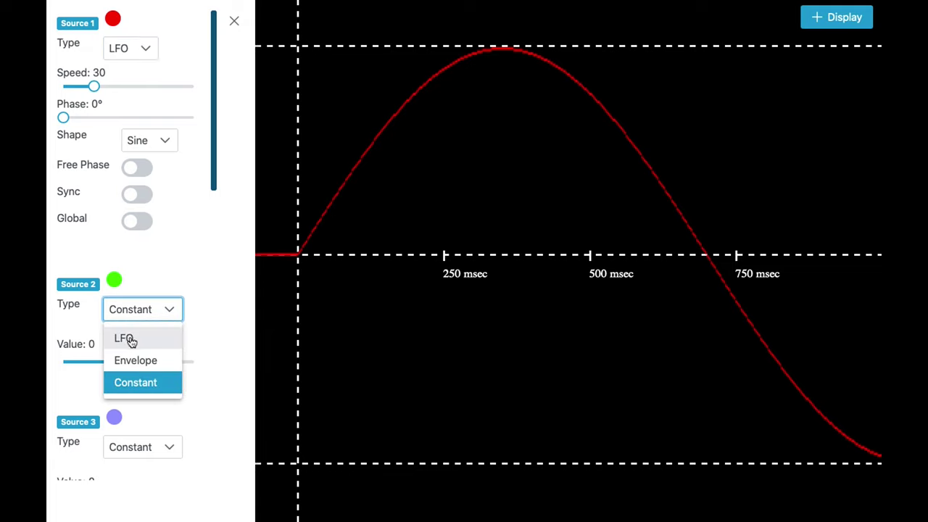
left_click(129, 338)
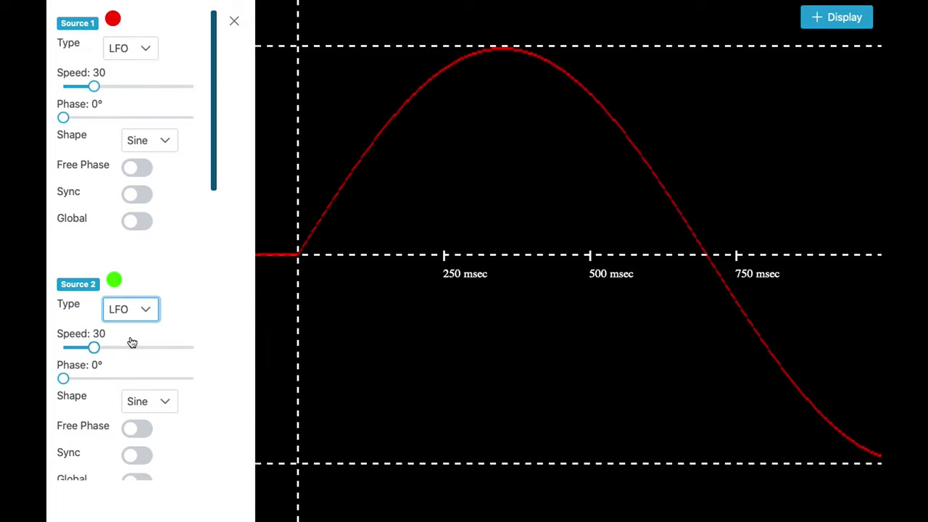
left_click(137, 428)
left_click(137, 170)
left_click_drag(95, 87, 101, 85)
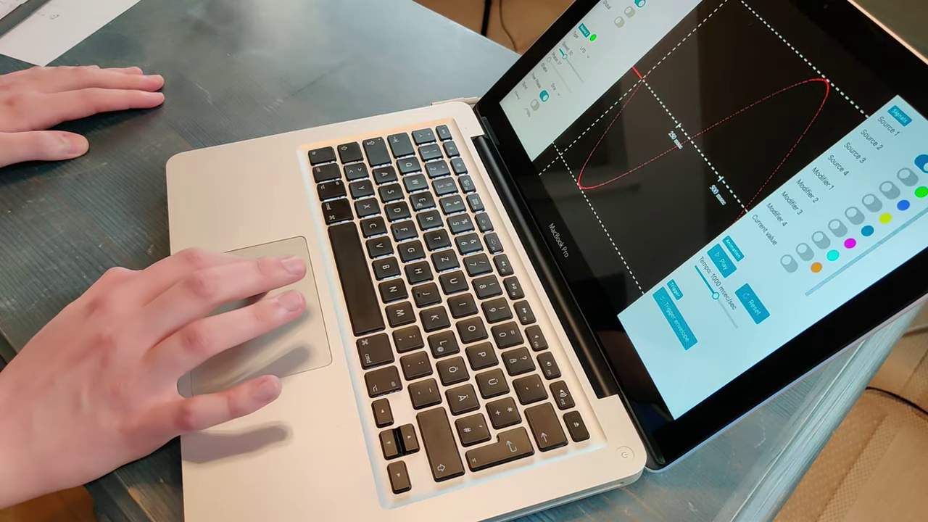
Turn on the Source 2 and Modifier 1 traces in the plot display.
left_click(906, 174)
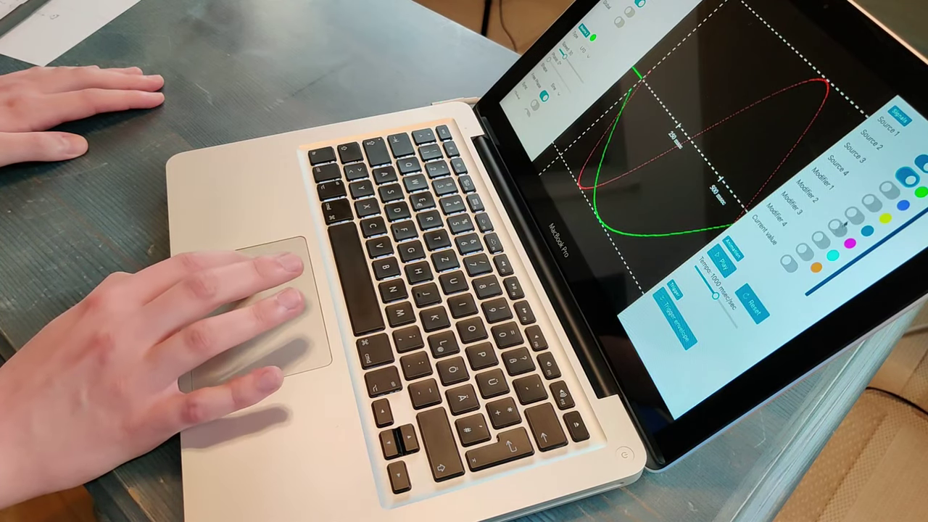
left_click(854, 214)
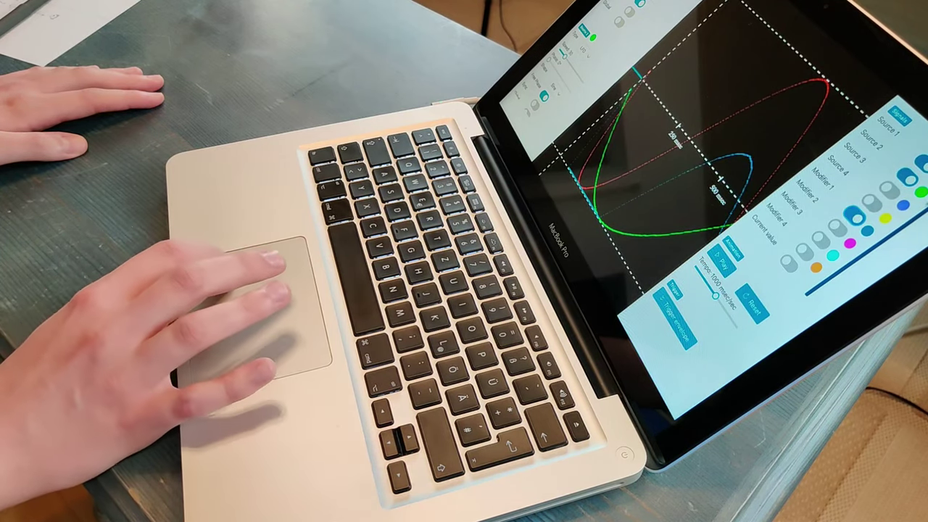
left_click(668, 92)
scroll(565, 72, "down", 5)
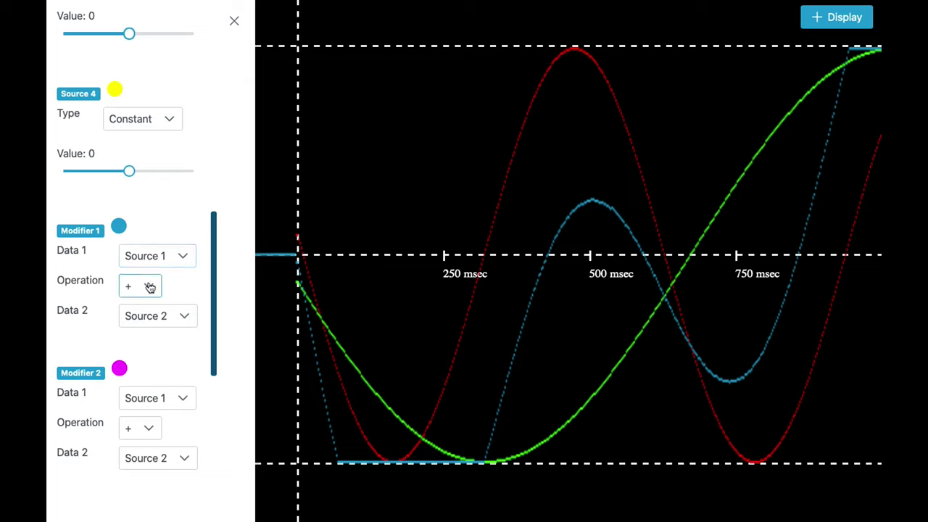
Change Modifier 1's operation from + to AND, then close the Modulation panel.
left_click(148, 286)
left_click(139, 381)
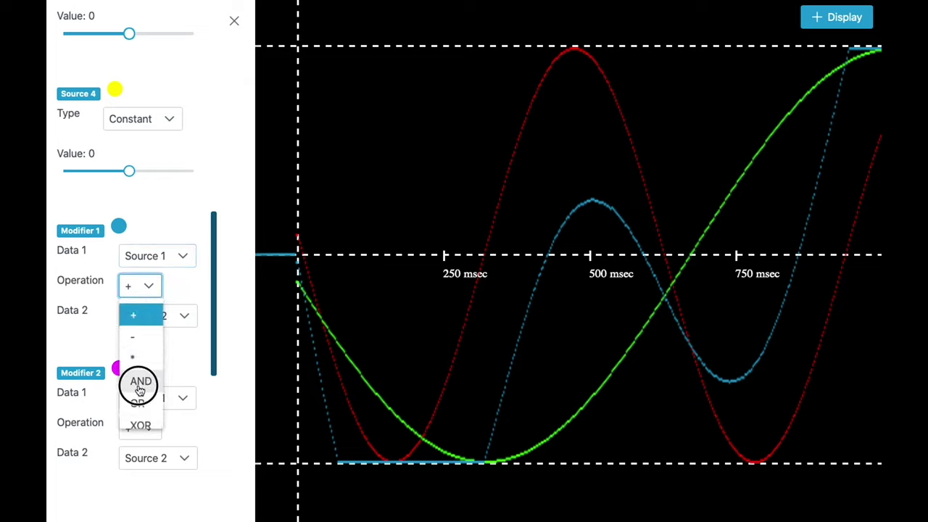
left_click(233, 23)
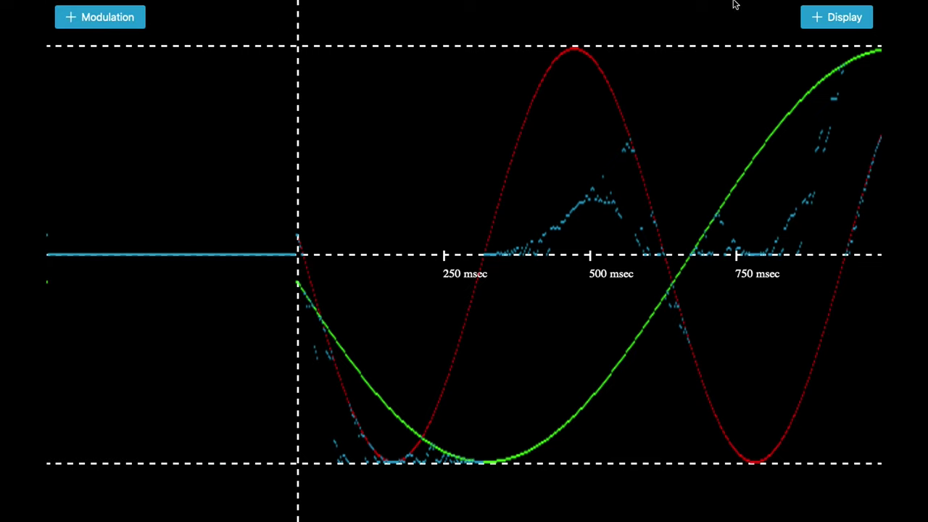
Set the tempo to 140 msec/sec, start playback, and switch on current-value markers.
left_click(815, 20)
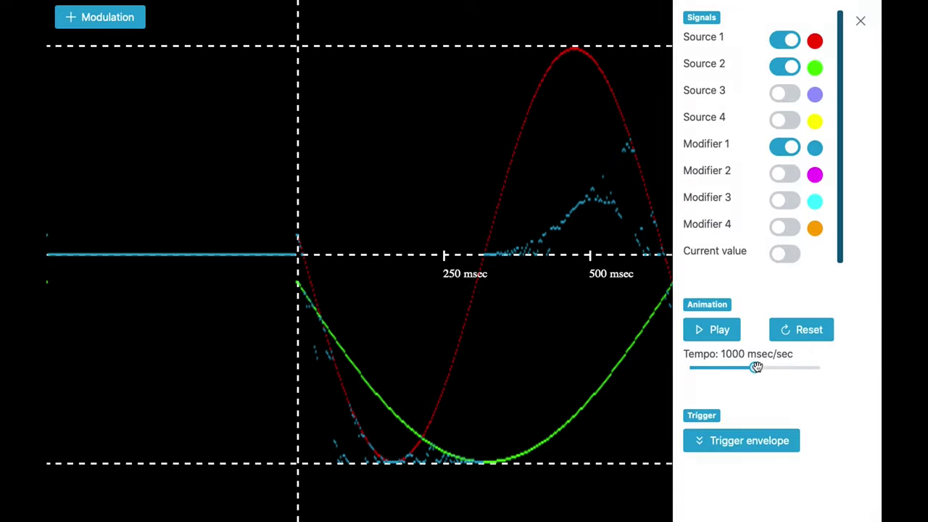
left_click_drag(756, 368, 697, 367)
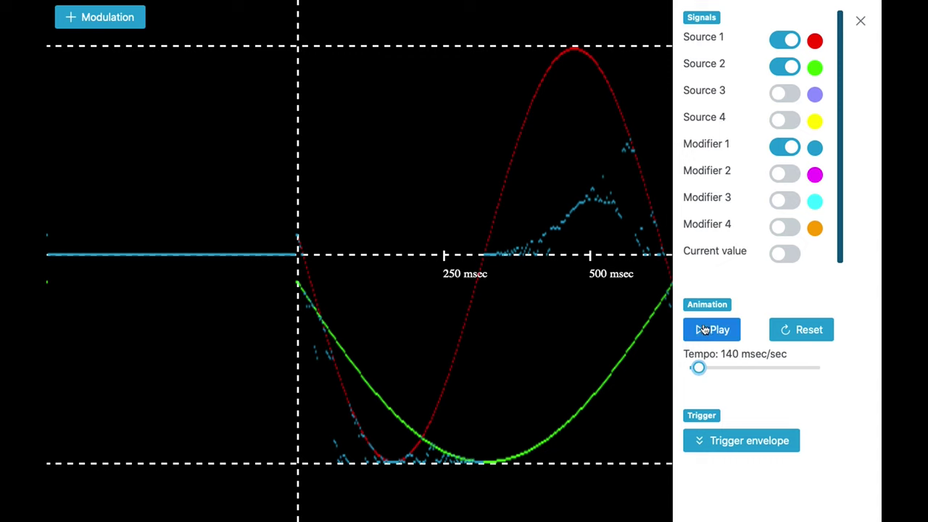
left_click(703, 330)
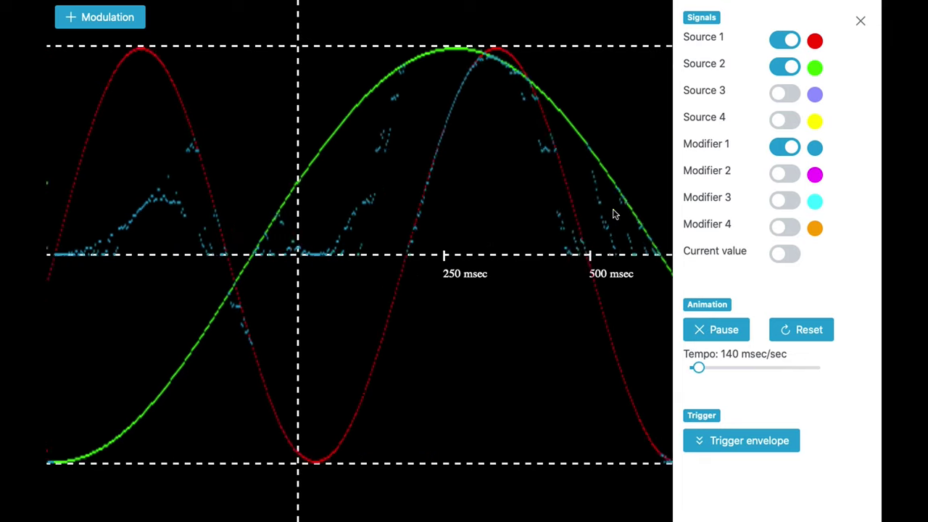
left_click(790, 254)
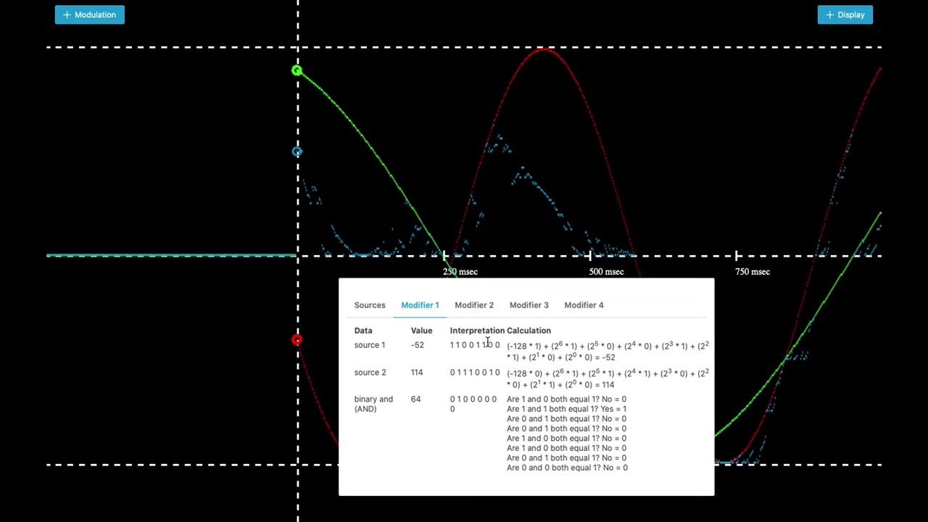
left_click(374, 310)
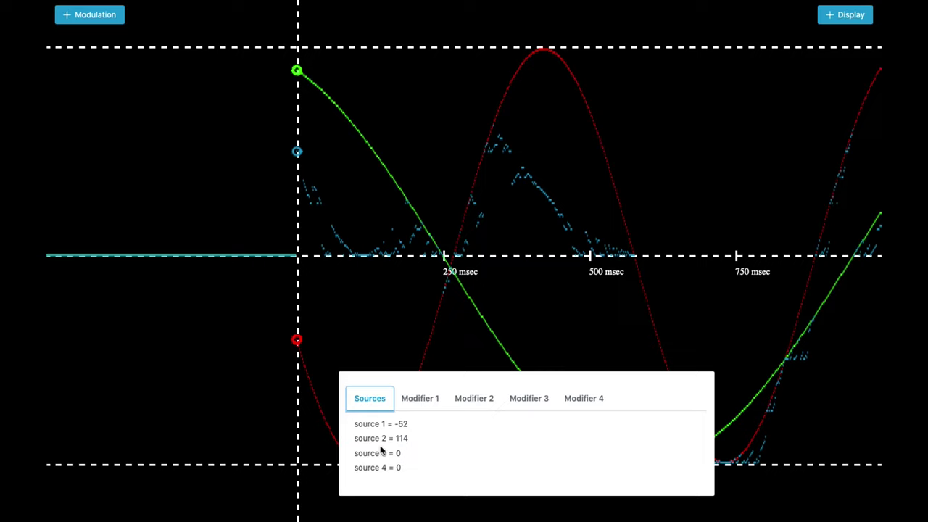
left_click(417, 401)
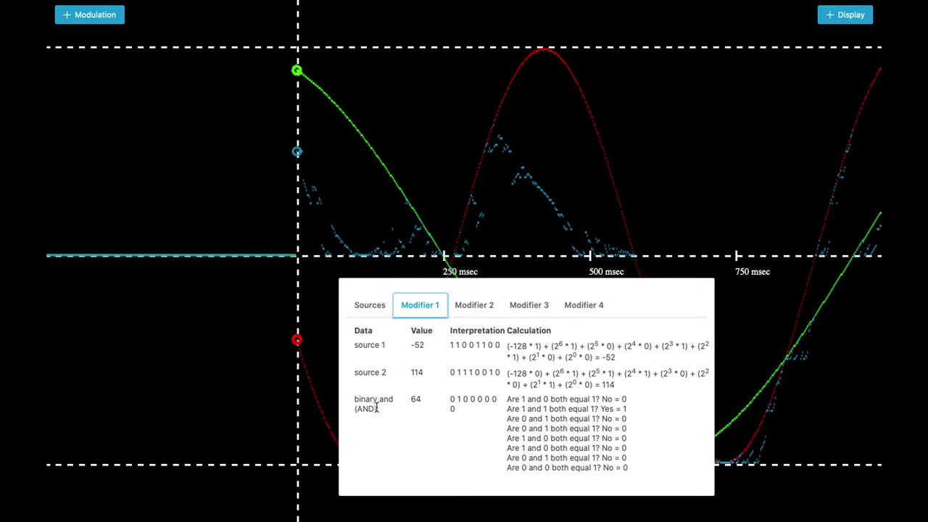
left_click_drag(377, 408, 356, 400)
left_click(351, 404)
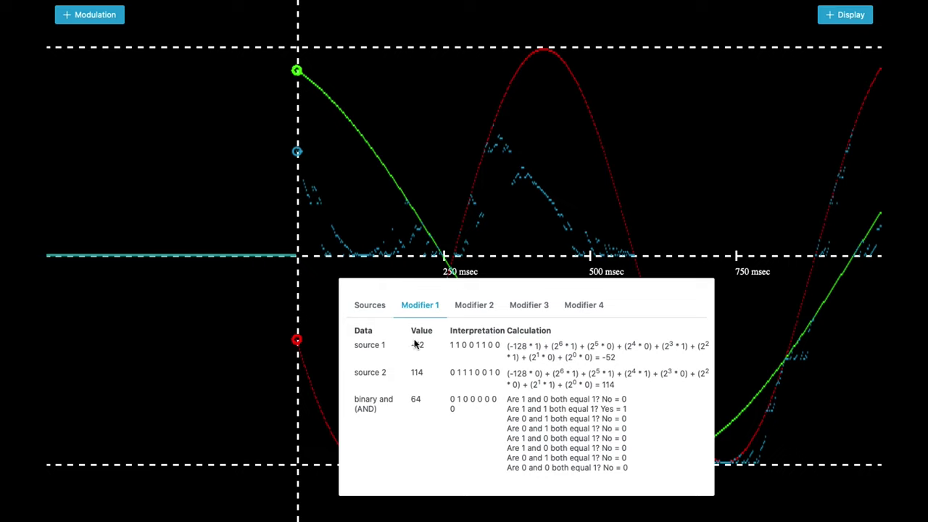
left_click_drag(415, 345, 427, 345)
left_click_drag(451, 346, 500, 346)
left_click(502, 354)
left_click_drag(507, 345, 616, 361)
left_click(617, 360)
left_click_drag(511, 347, 527, 346)
left_click_drag(553, 345, 590, 357)
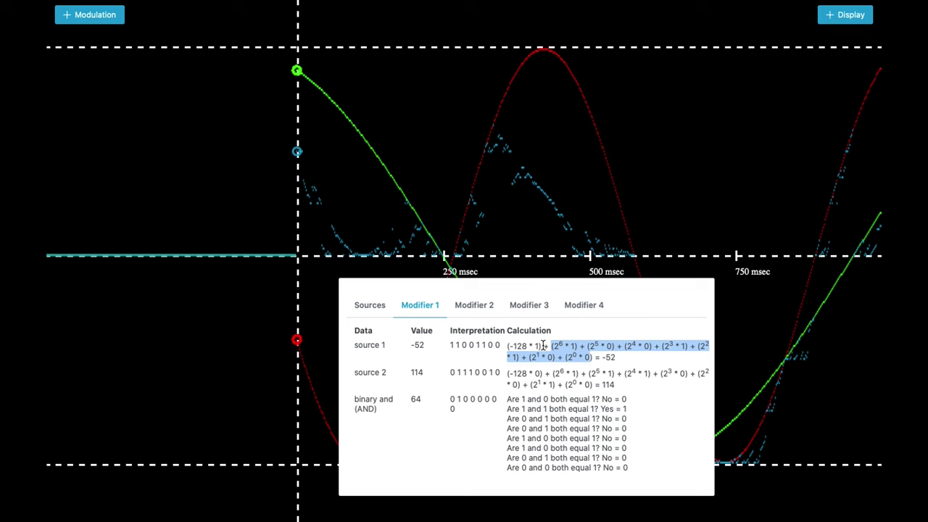
left_click(543, 346)
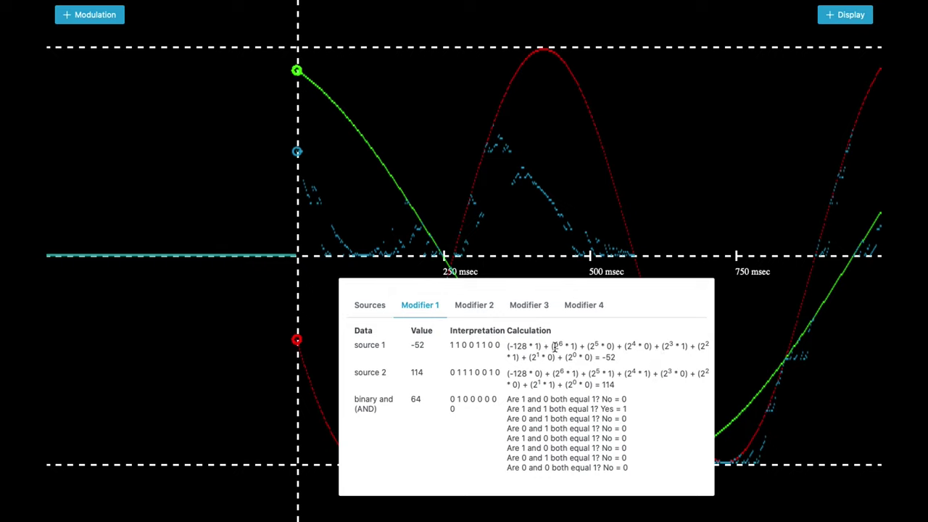
left_click_drag(554, 346, 565, 340)
left_click(571, 344)
left_click(459, 345)
left_click(466, 346)
left_click_drag(567, 357, 593, 356)
left_click(568, 357)
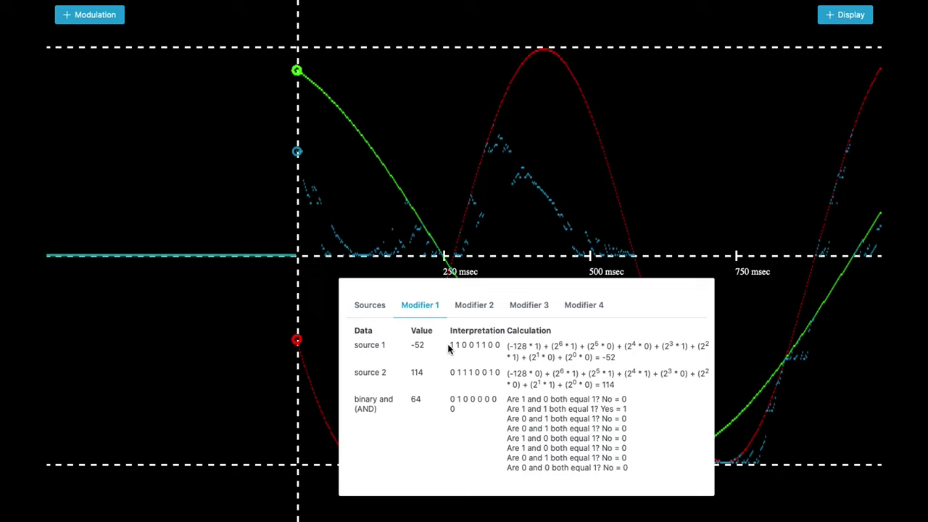
left_click_drag(449, 347, 502, 342)
left_click(503, 341)
left_click_drag(450, 370, 501, 371)
left_click(502, 371)
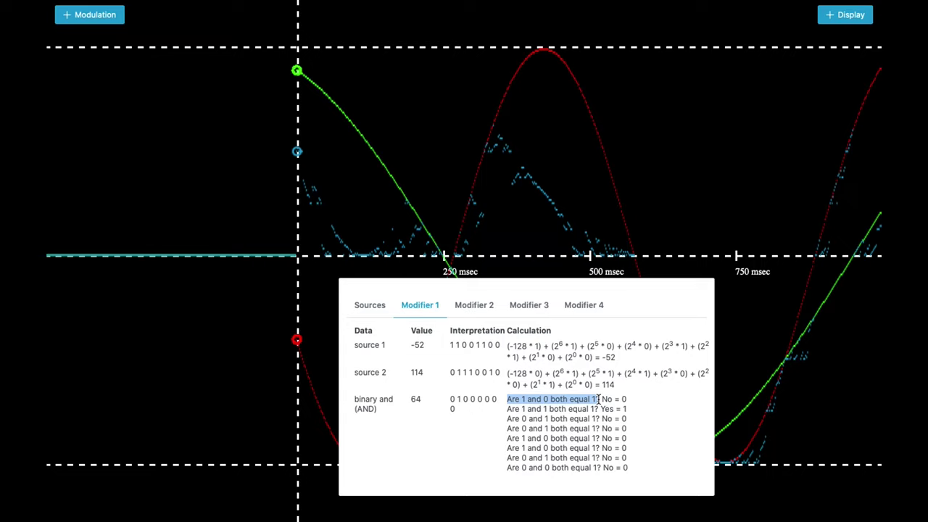
left_click(599, 398)
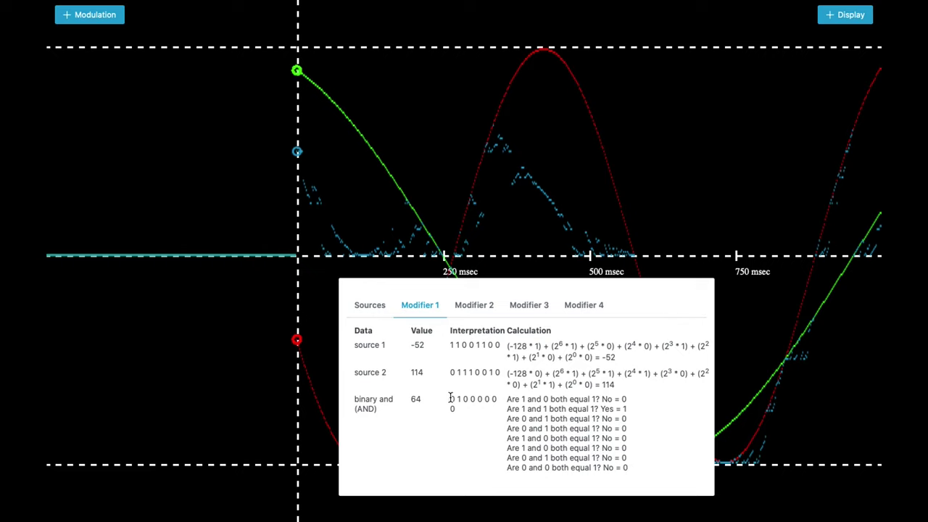
left_click_drag(450, 397, 457, 408)
key("ctrl+minus")
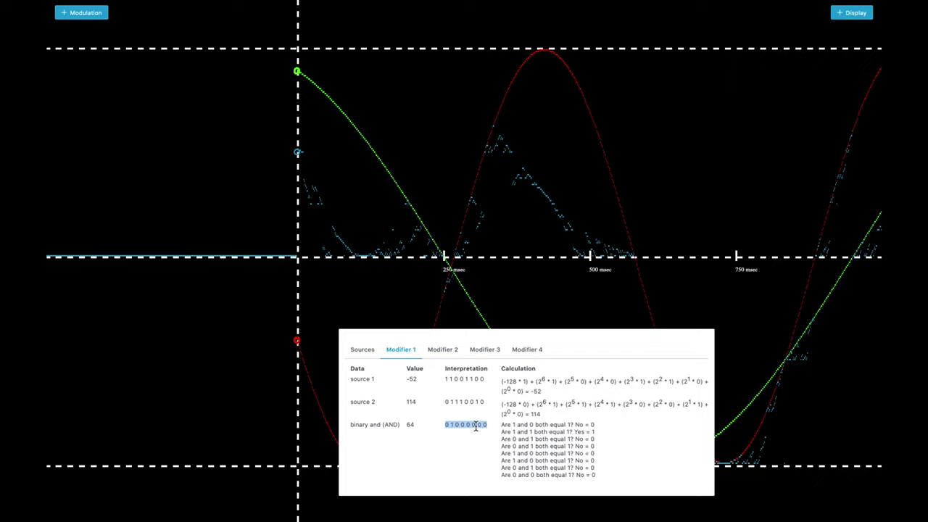
left_click(475, 427)
left_click_drag(502, 403, 528, 412)
left_click(527, 413)
left_click(414, 426)
double_click(409, 425)
key("ctrl+plus")
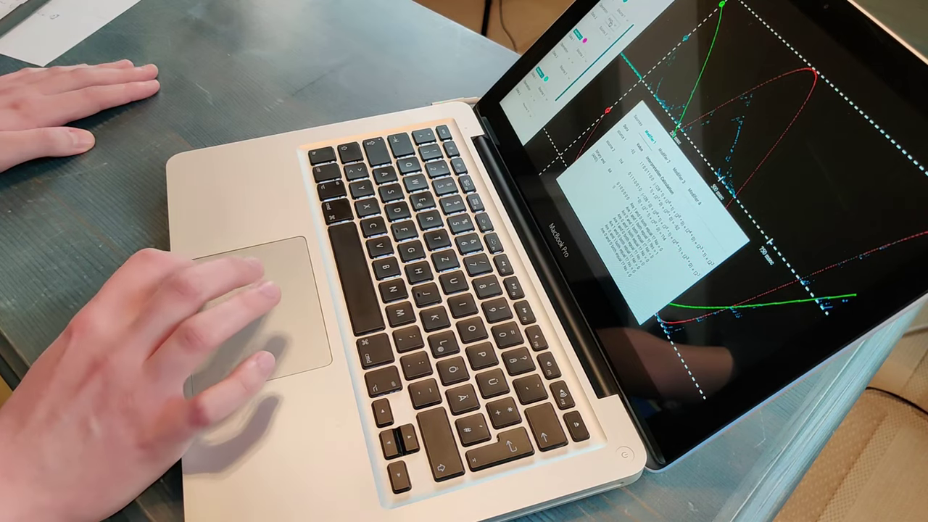
Set Modifier 1's Operation to OR, so -52 and 114 give -2.
left_click(583, 49)
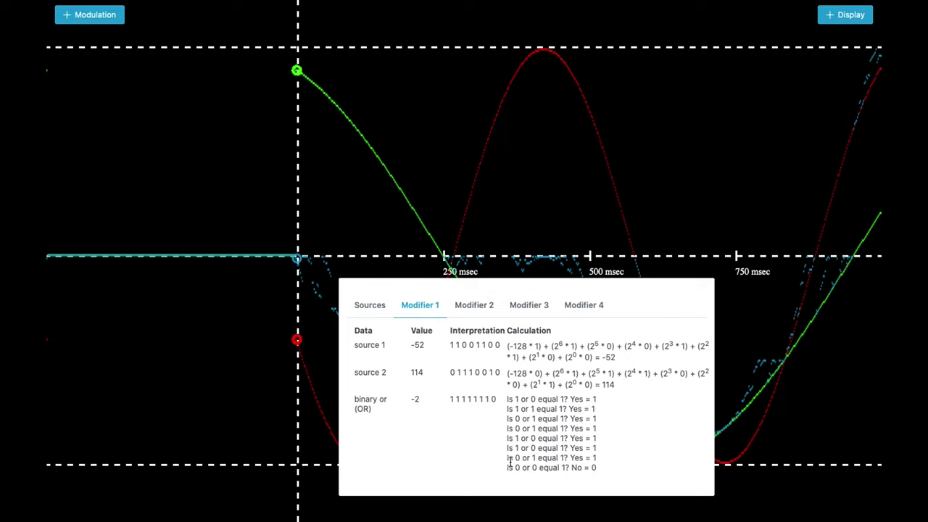
left_click_drag(507, 467, 608, 471)
left_click(609, 471)
left_click_drag(493, 400, 451, 399)
Clear the result-digit highlight and set Modifier 1's Operation to XOR, yielding -66.
left_click(450, 400)
left_click(94, 17)
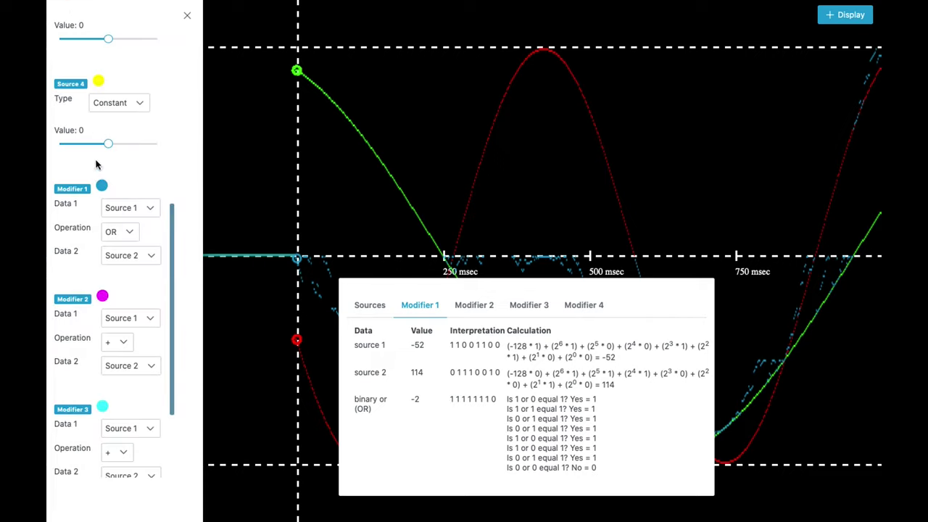
left_click(120, 232)
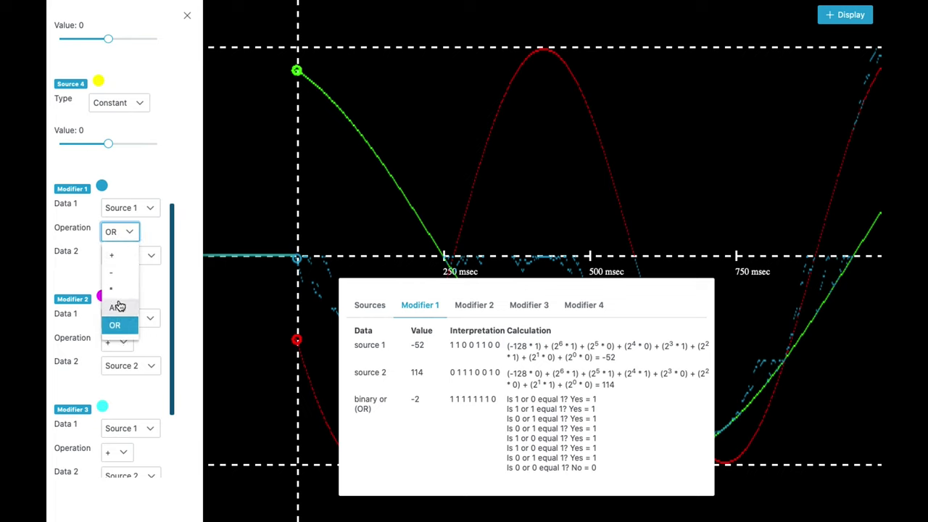
scroll(118, 306, "down", 1)
left_click(121, 332)
left_click(121, 332)
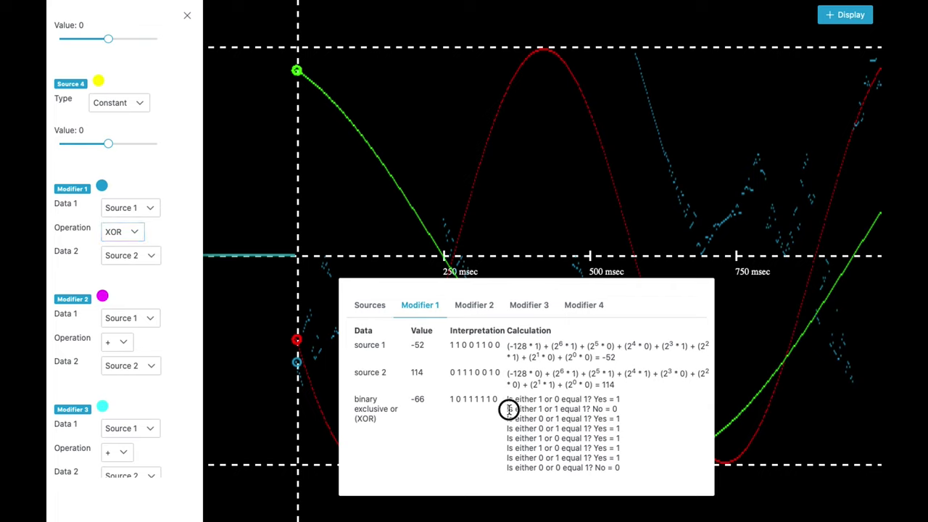
left_click_drag(509, 409, 603, 409)
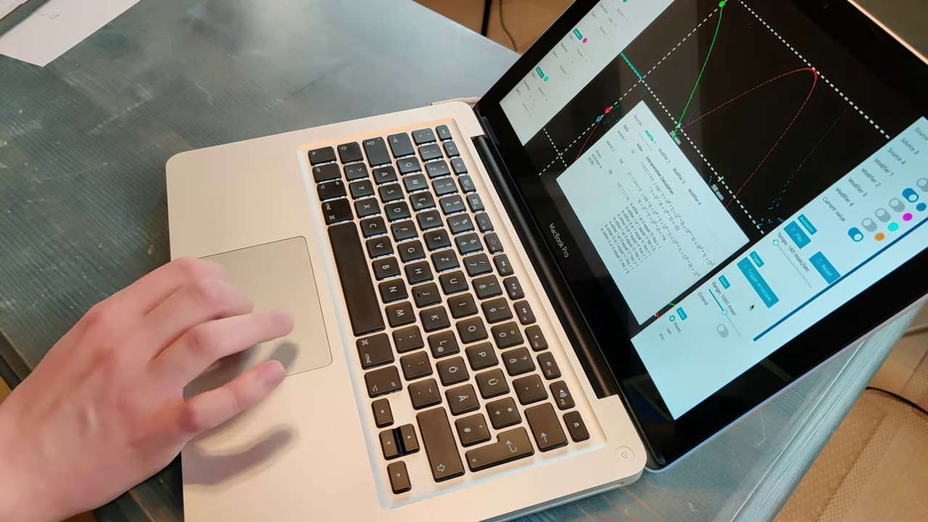
Hide the calculation breakdown and resume the animation at 140 msec/sec.
left_click(718, 328)
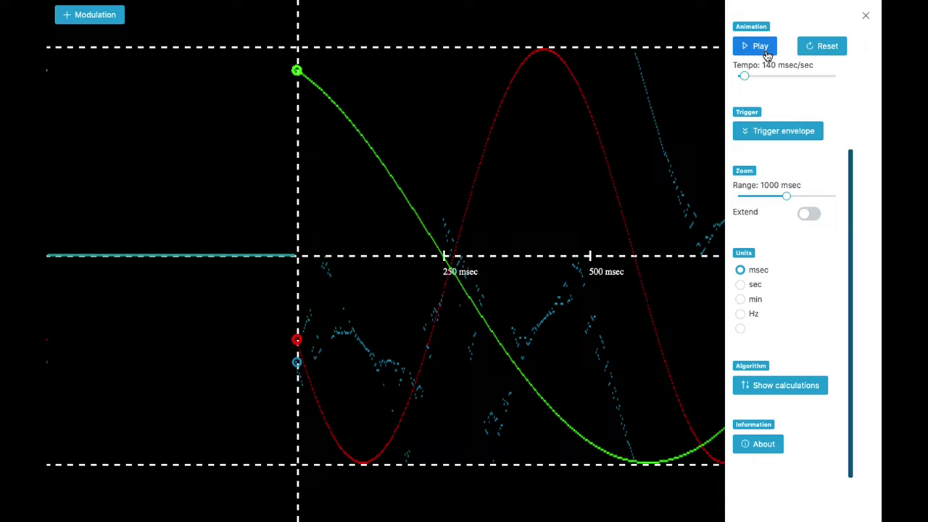
left_click(760, 47)
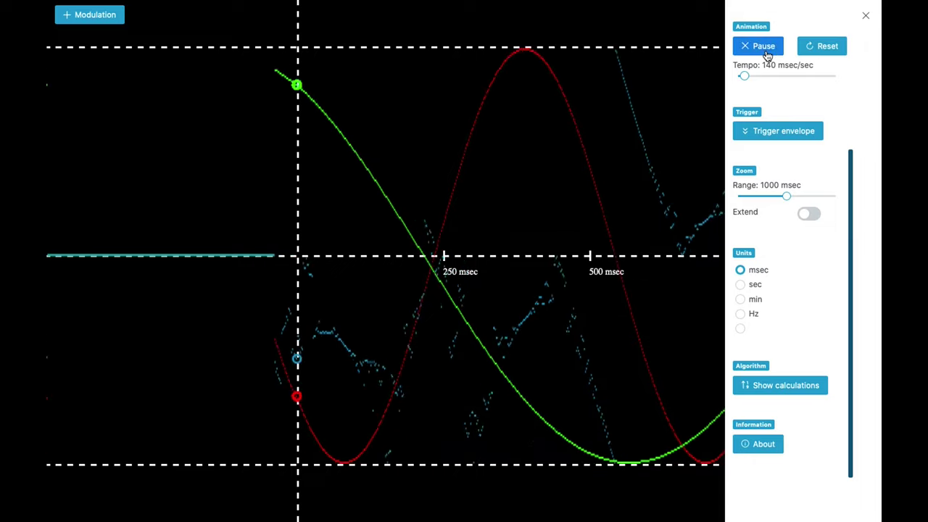
left_click(865, 16)
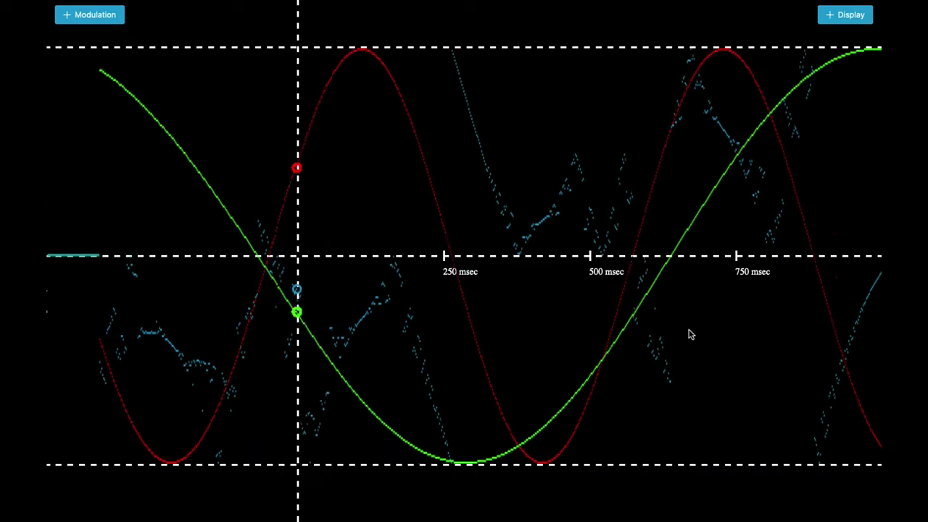